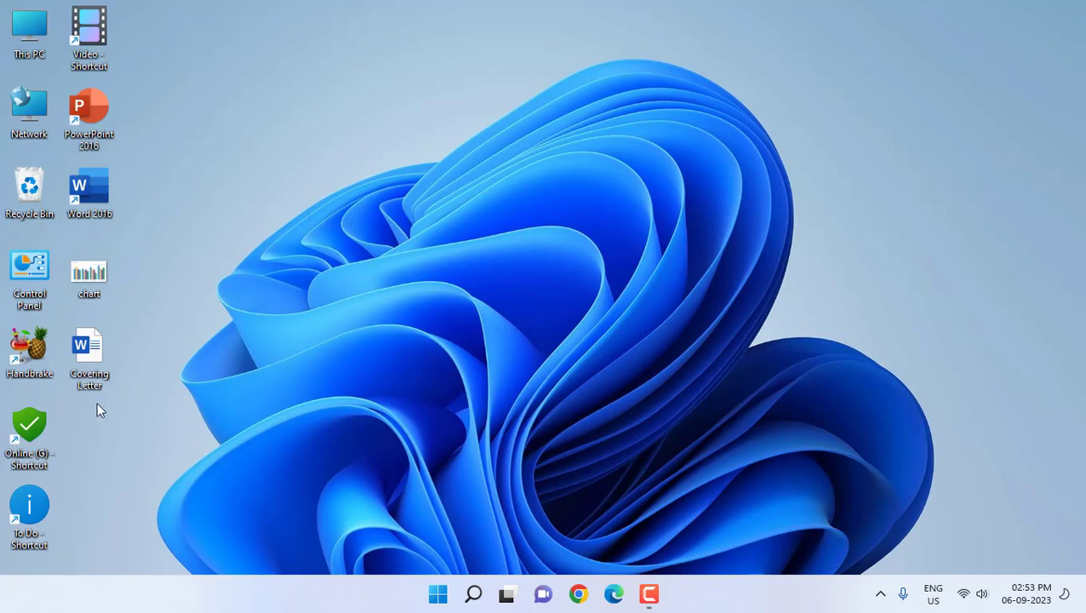
# Step: Select the chart and Covering Letter files and show their full context-menu actions
pyautogui.moveTo(84, 405); pyautogui.dragTo(152, 269)
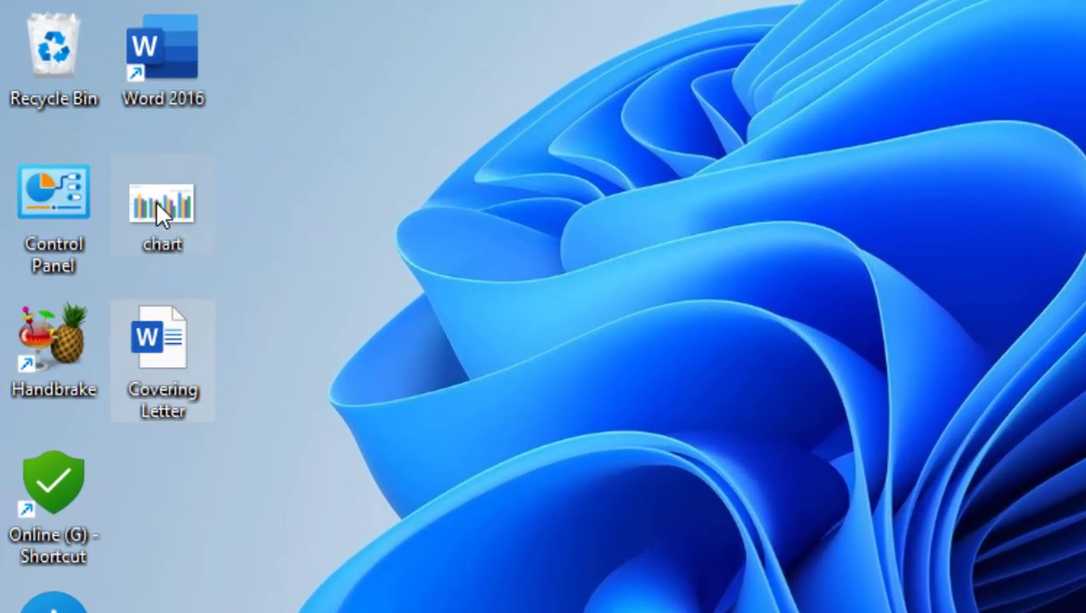
pyautogui.rightClick(159, 213)
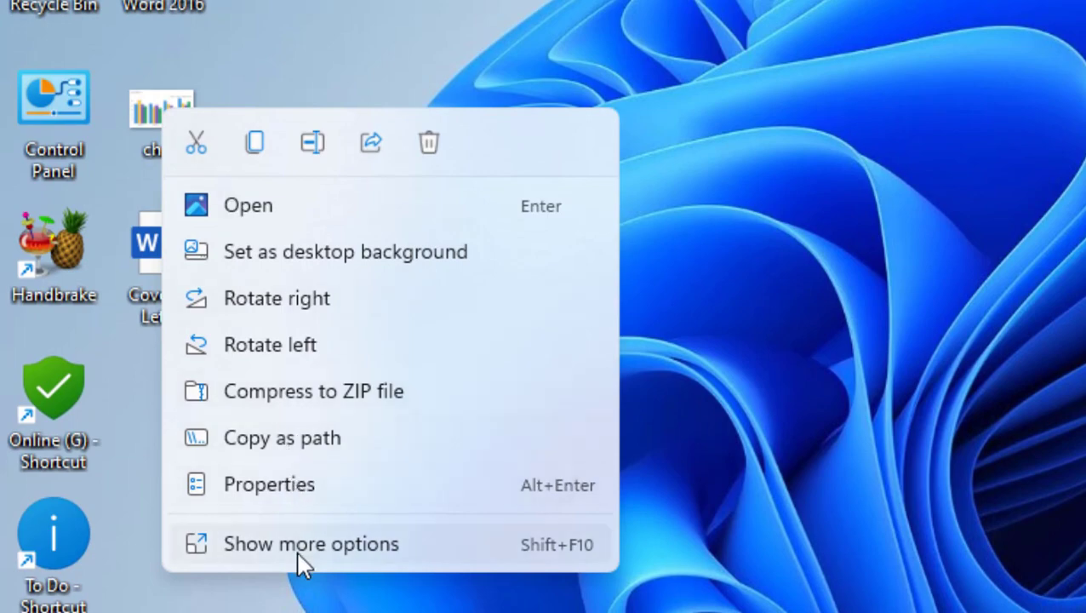
pyautogui.click(296, 549)
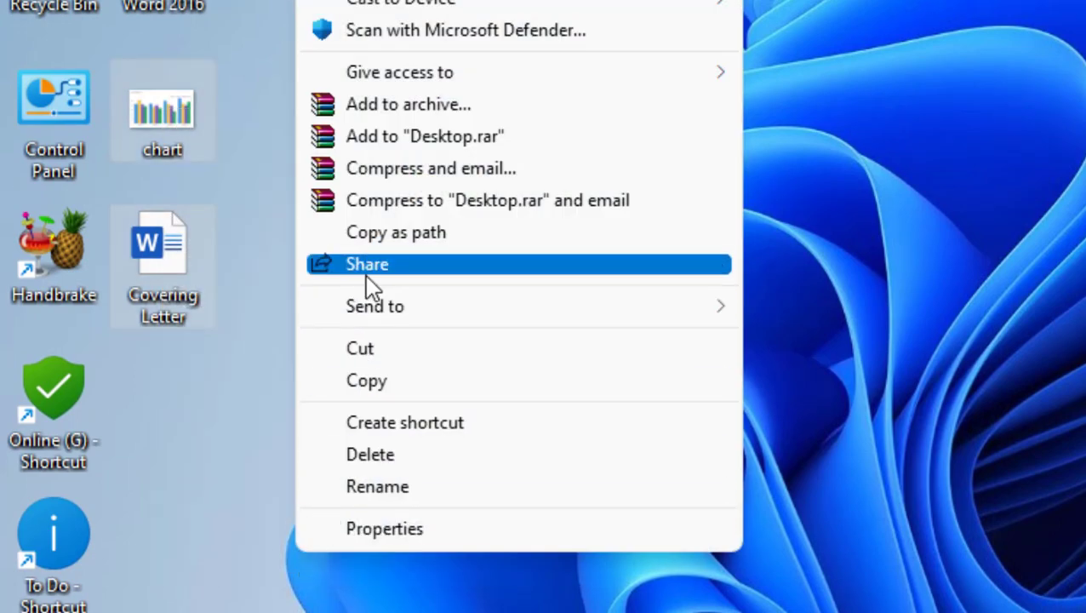
# Step: Share the files to Mail and authorize a Google account for Windows
pyautogui.click(366, 271)
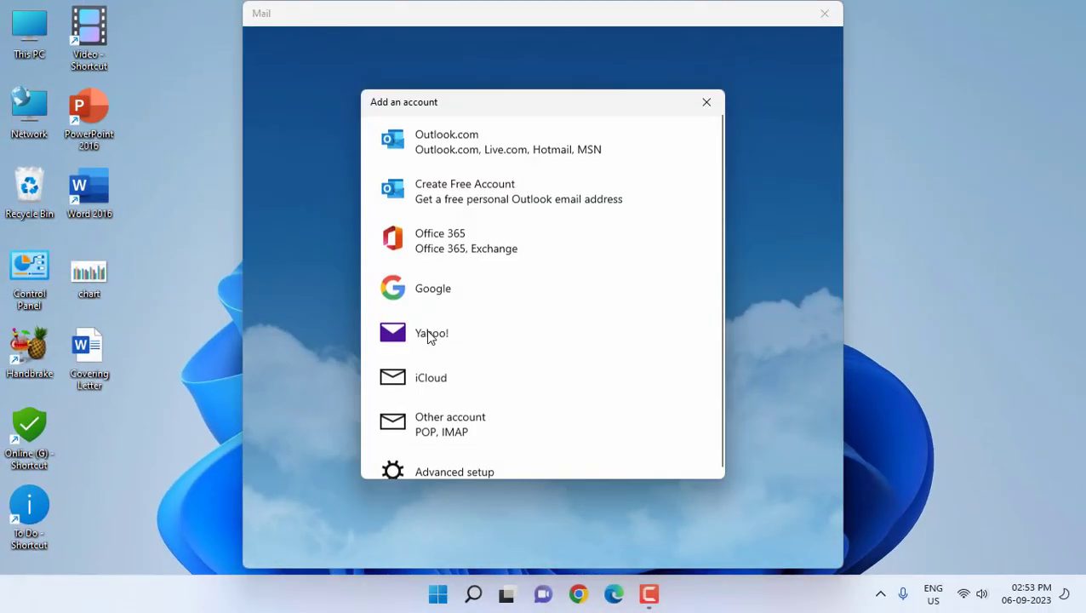
pyautogui.click(466, 300)
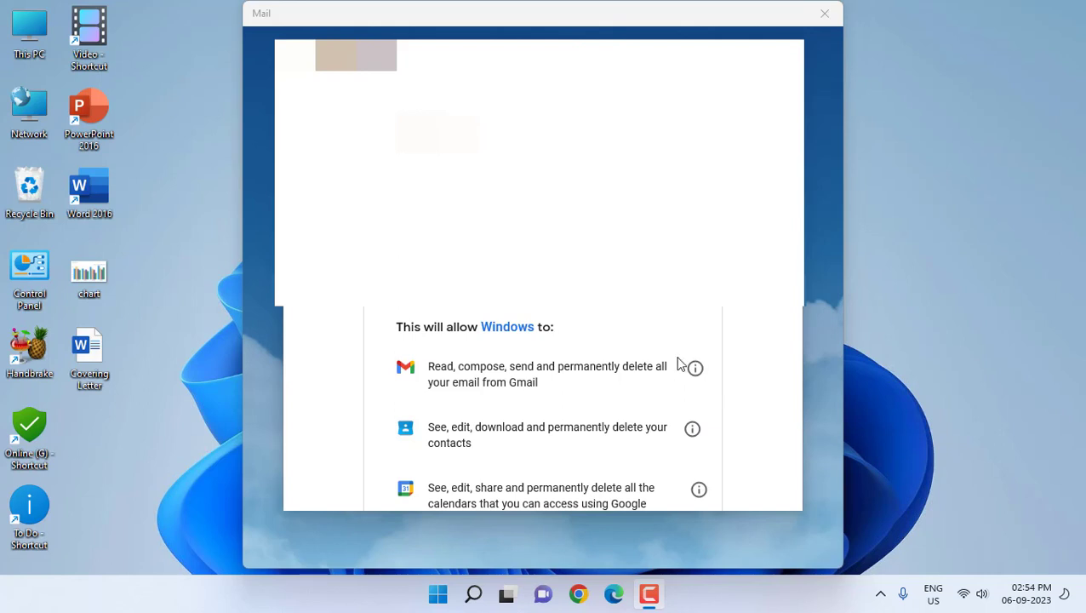
pyautogui.scroll(-3, 678, 364)
pyautogui.scroll(-2, 678, 363)
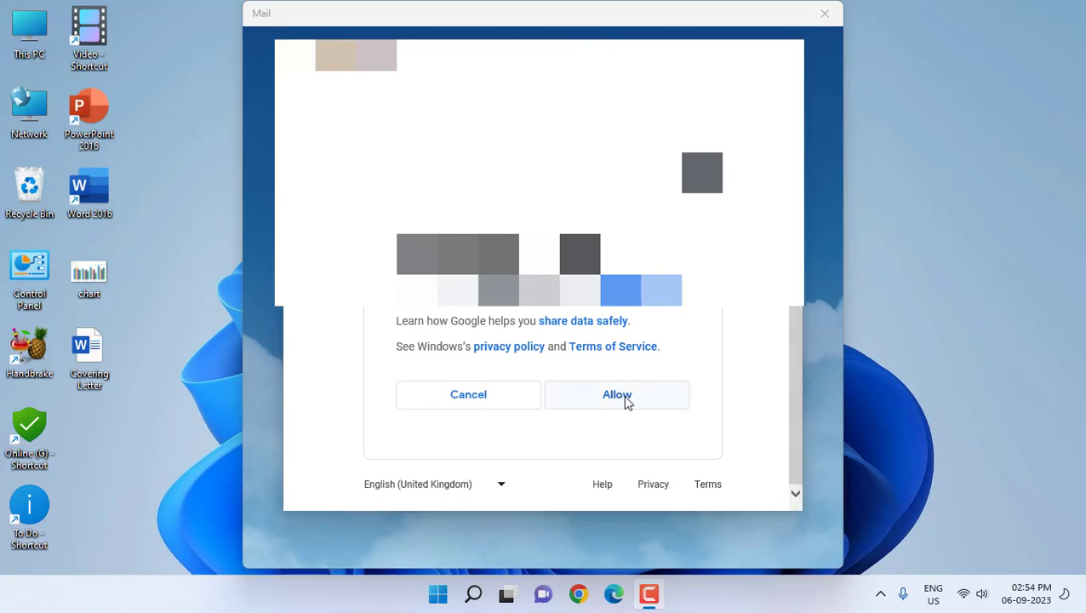
pyautogui.click(621, 397)
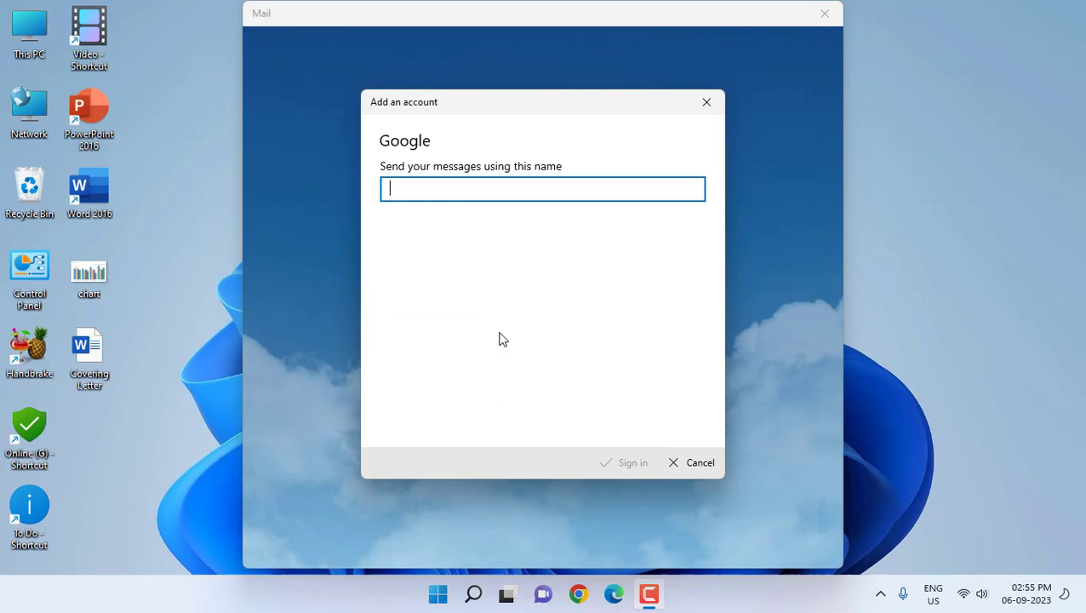
# Step: Sign in with sender name 'Admin' and dismiss the Outlook promo
pyautogui.write('A')
pyautogui.write('dmin')
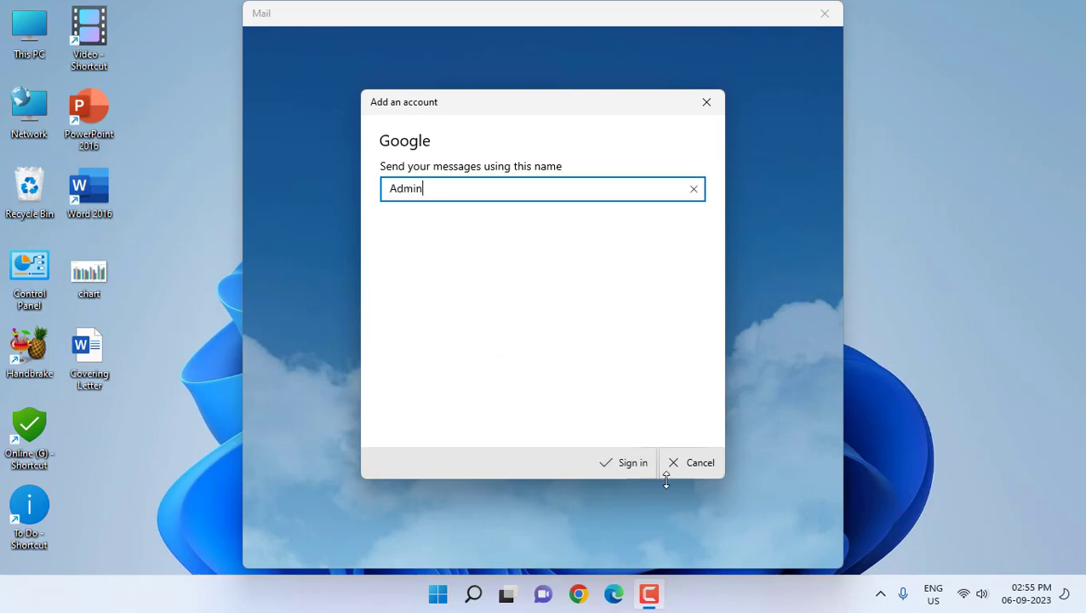
pyautogui.click(621, 464)
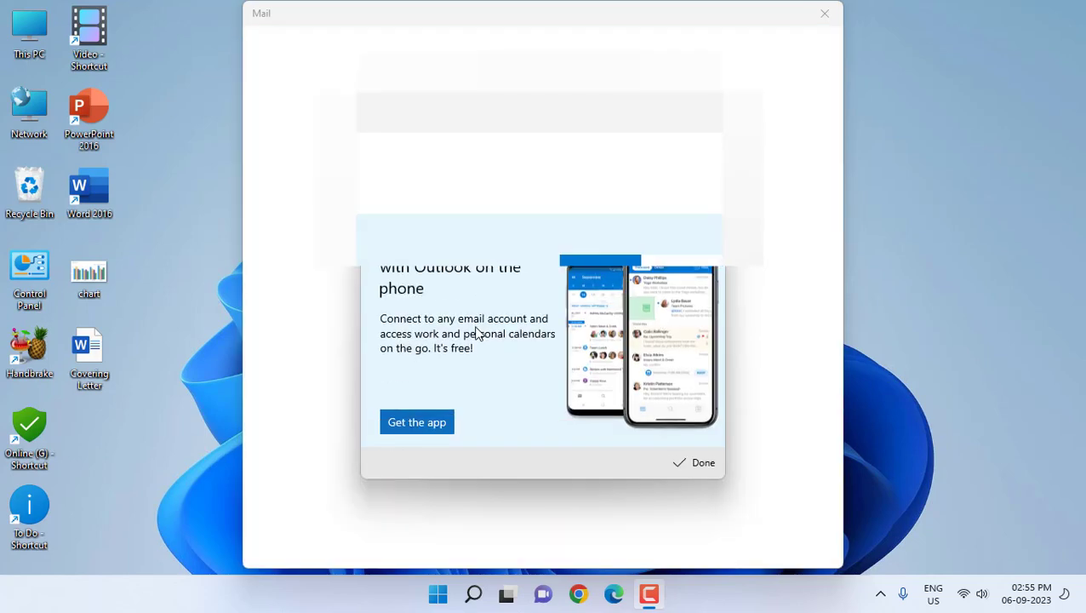
pyautogui.click(696, 465)
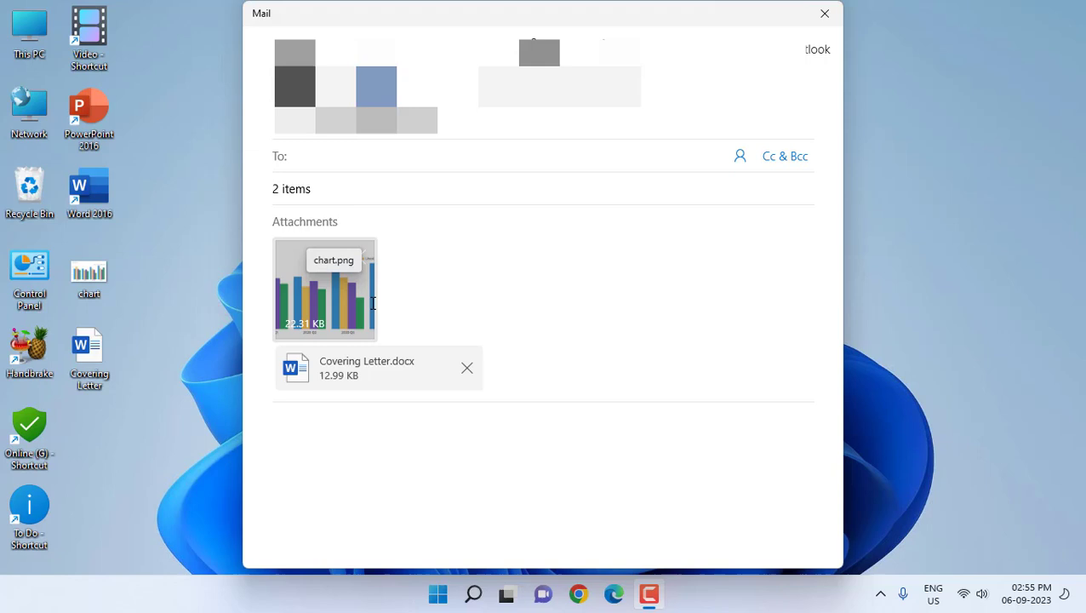
# Step: Address the message to the suggested contact and send it with both attachments
pyautogui.click(320, 157)
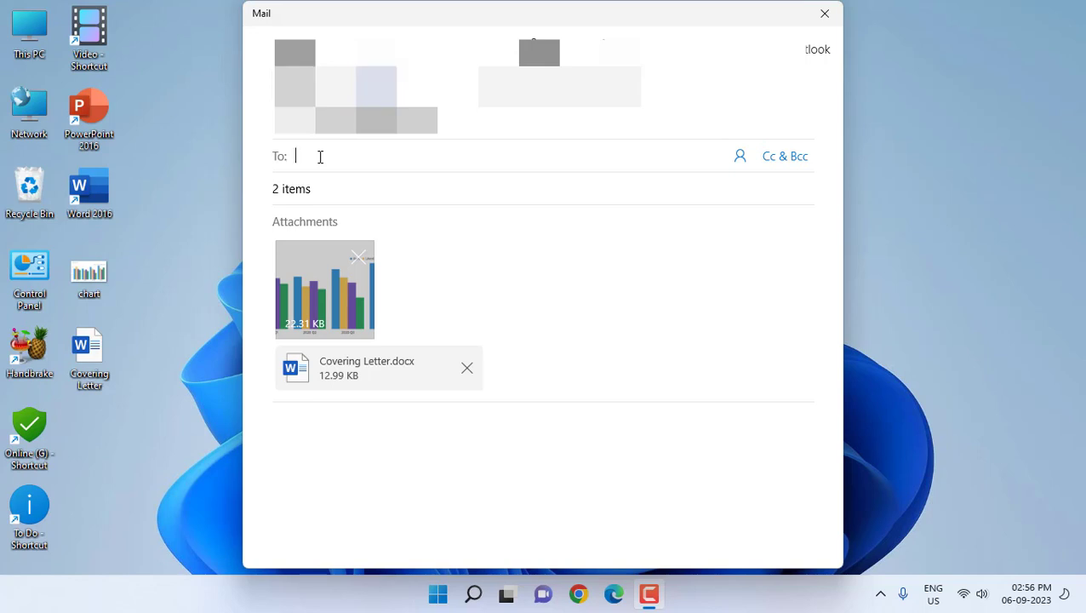
pyautogui.write('a')
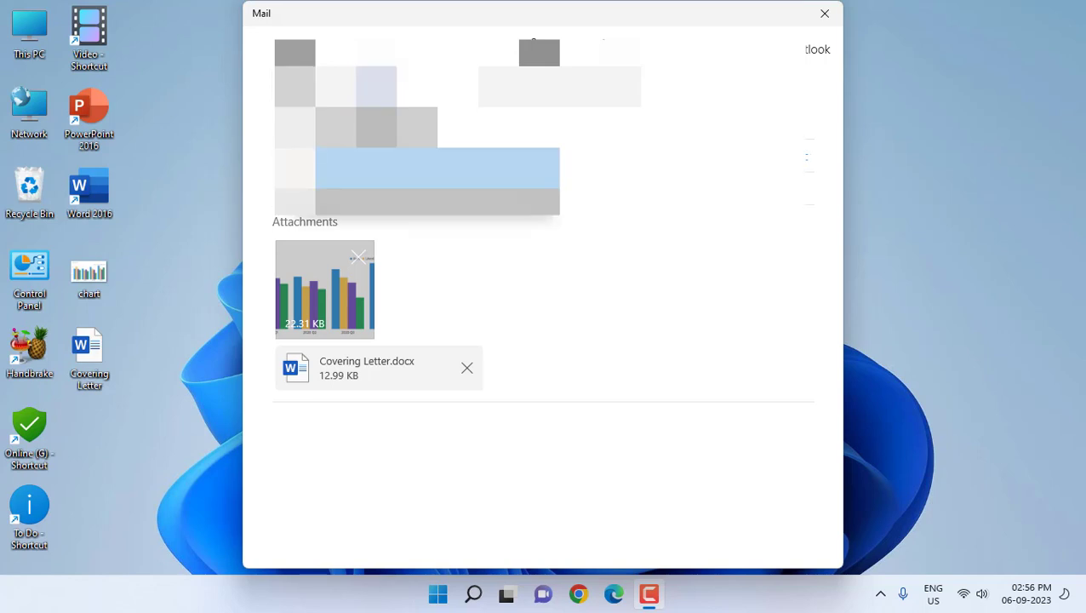
pyautogui.press('Return')
pyautogui.press('Tab')
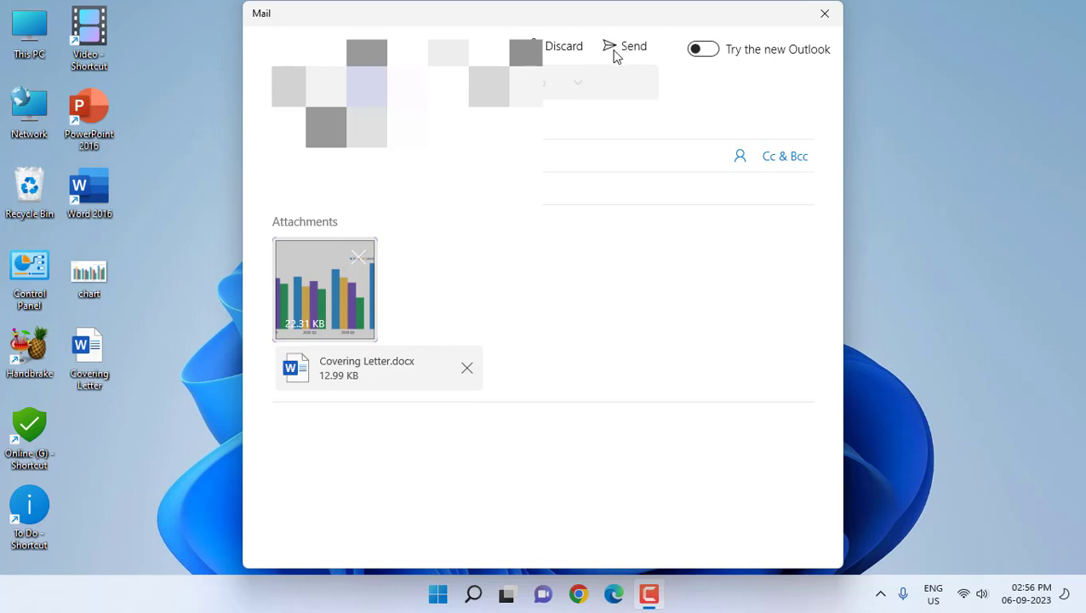
pyautogui.click(609, 55)
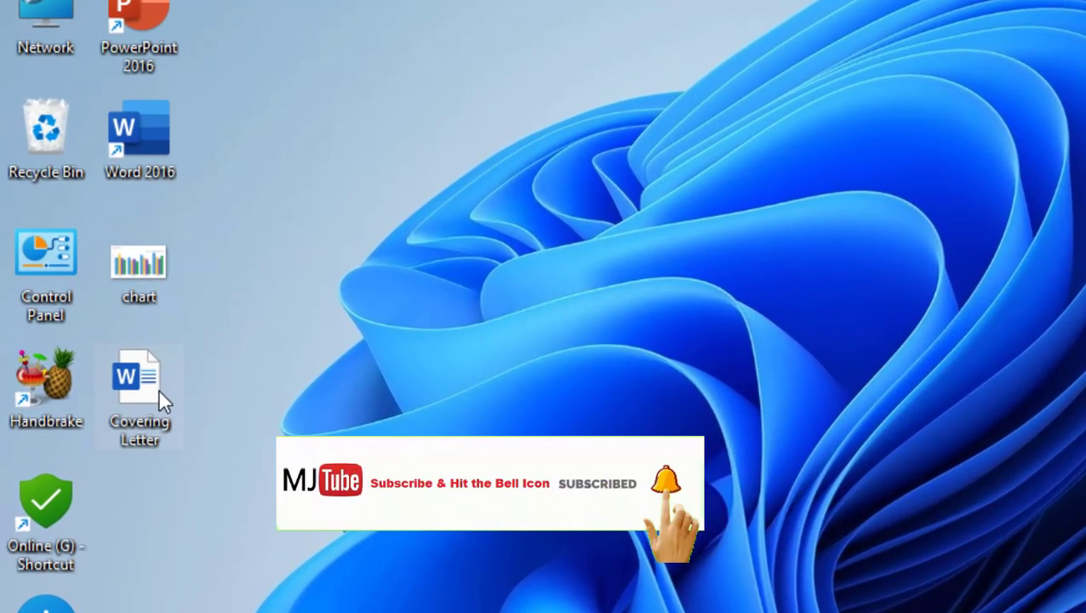
pyautogui.rightClick(102, 358)
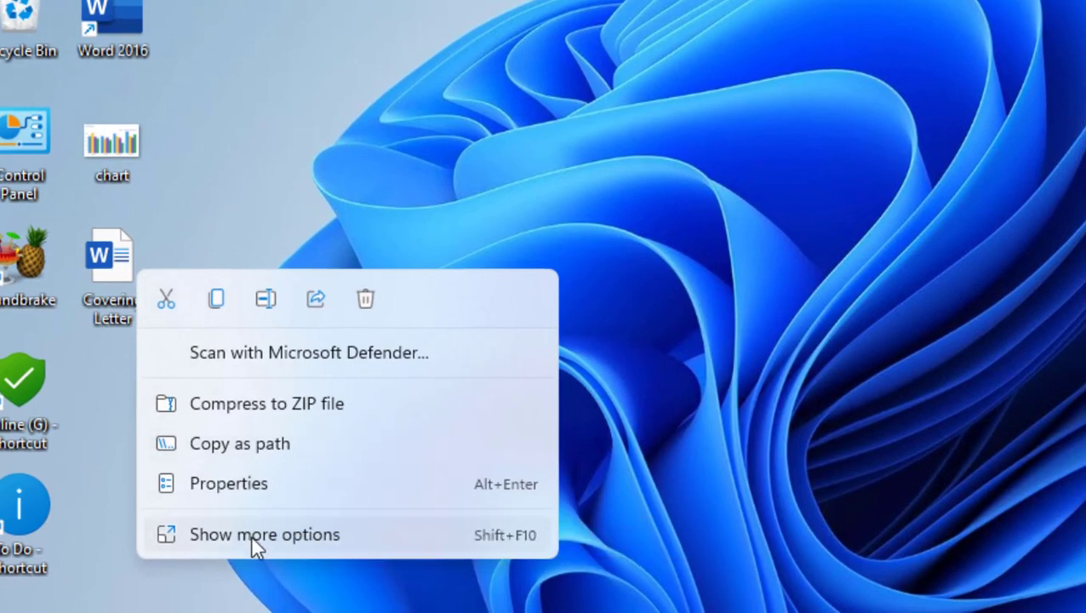
pyautogui.click(252, 542)
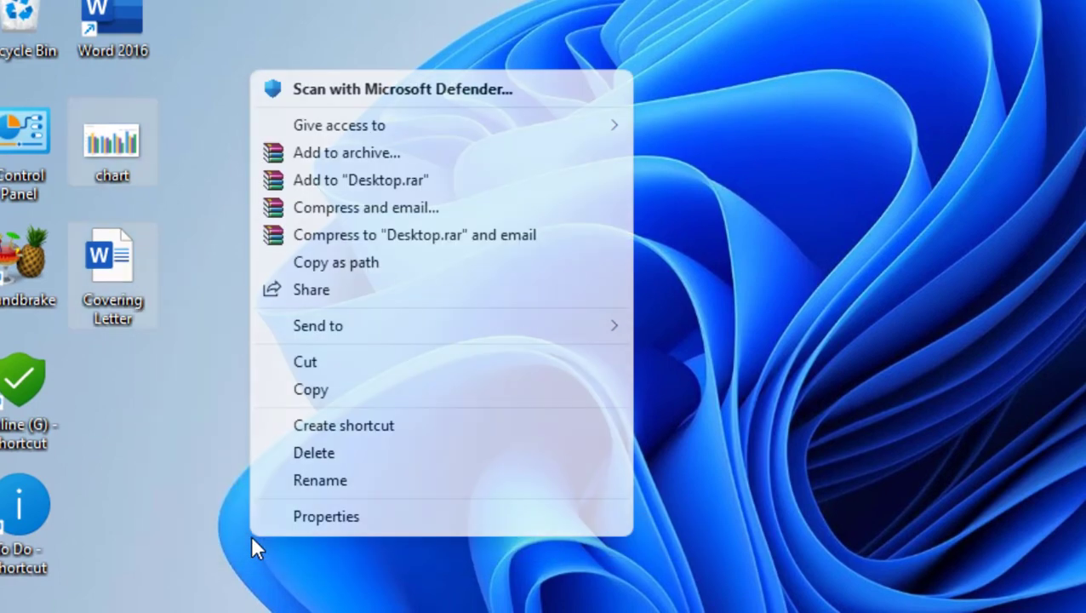
pyautogui.click(402, 297)
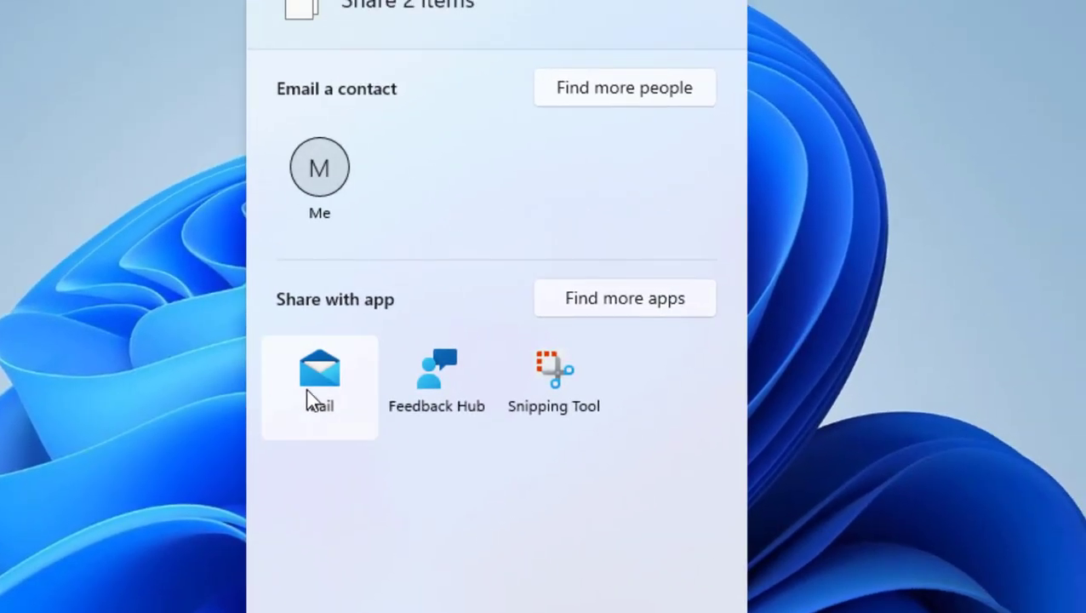
pyautogui.click(339, 374)
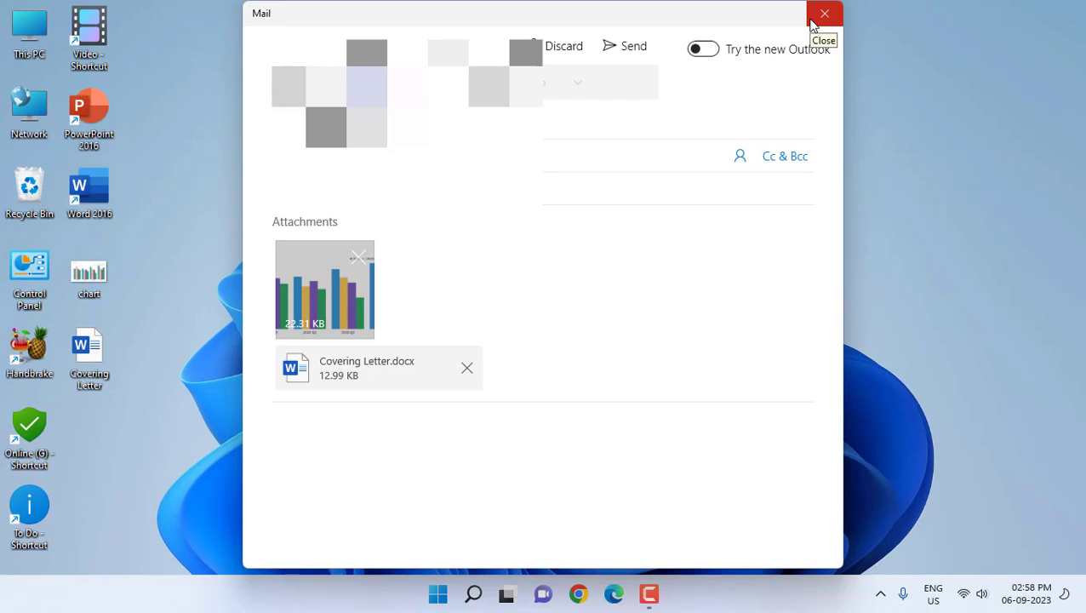
# Step: Close the new message window and launch Mail from Start search
pyautogui.click(822, 14)
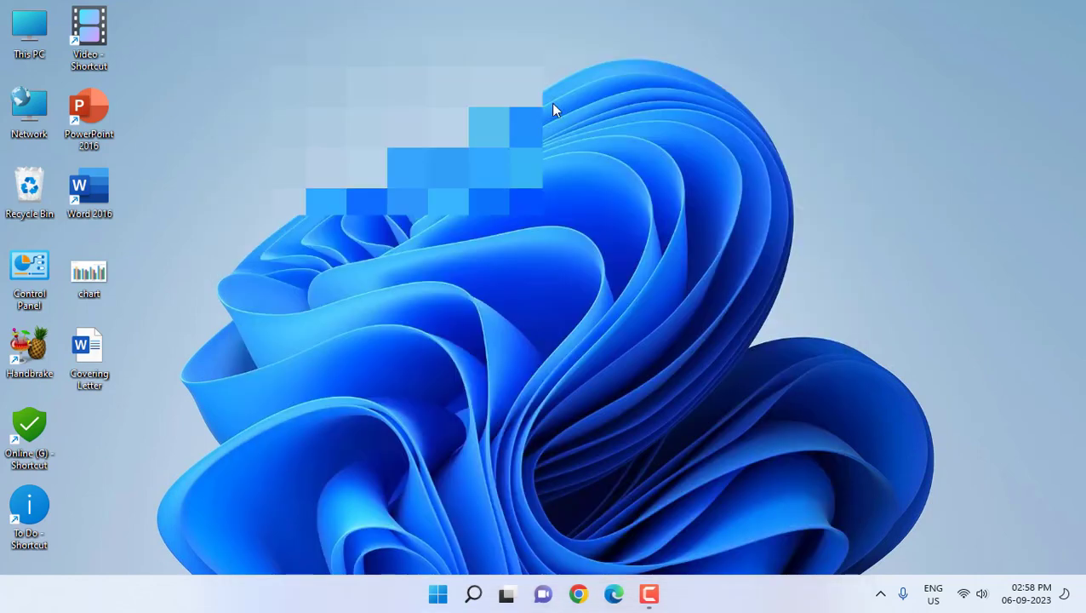
pyautogui.press('super')
pyautogui.write('mail')
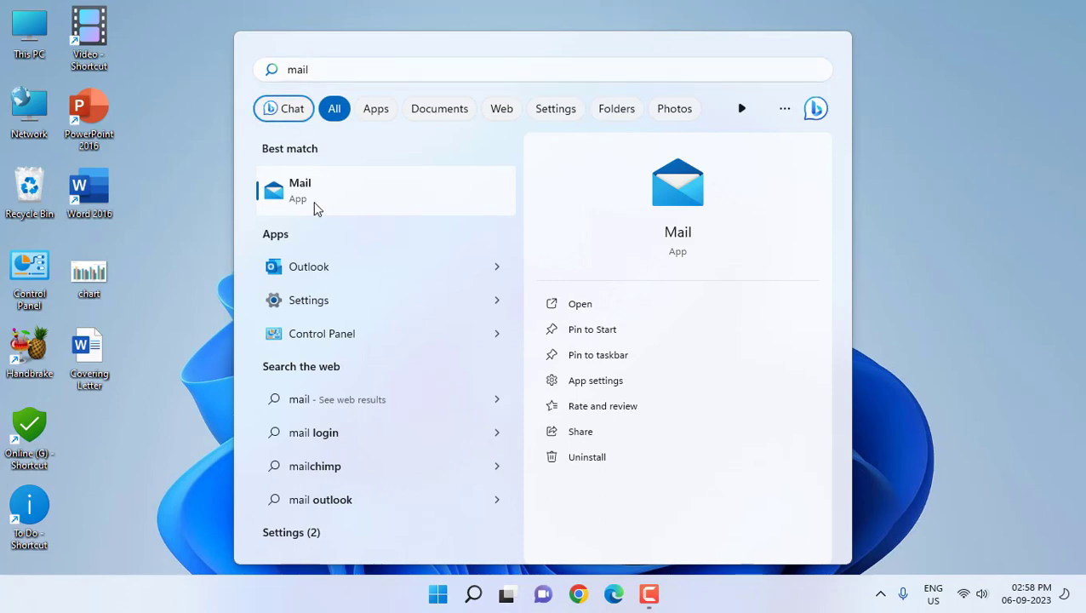
pyautogui.click(366, 205)
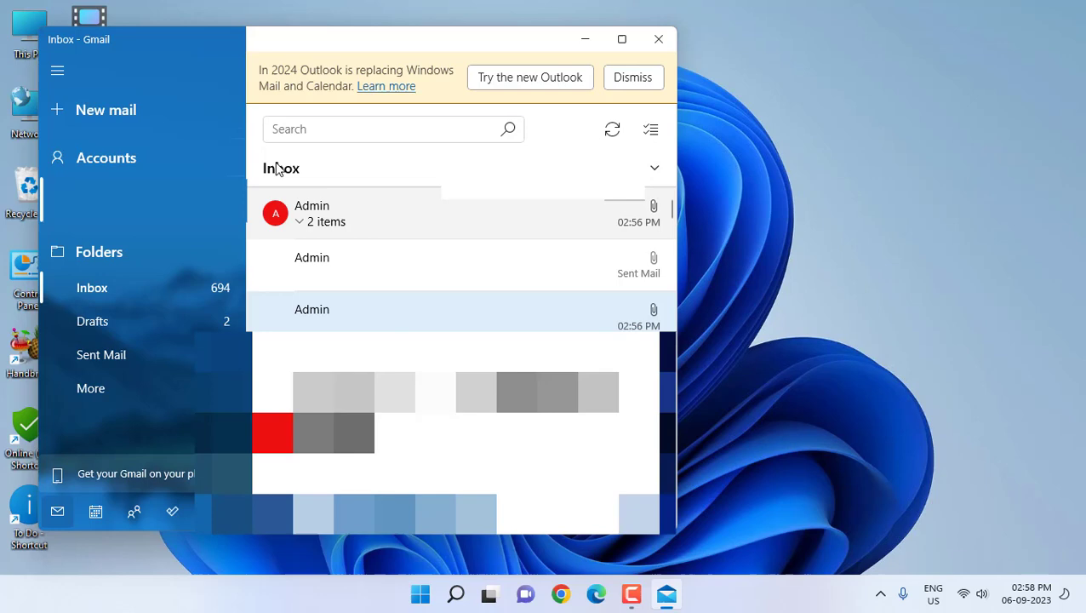
pyautogui.click(110, 159)
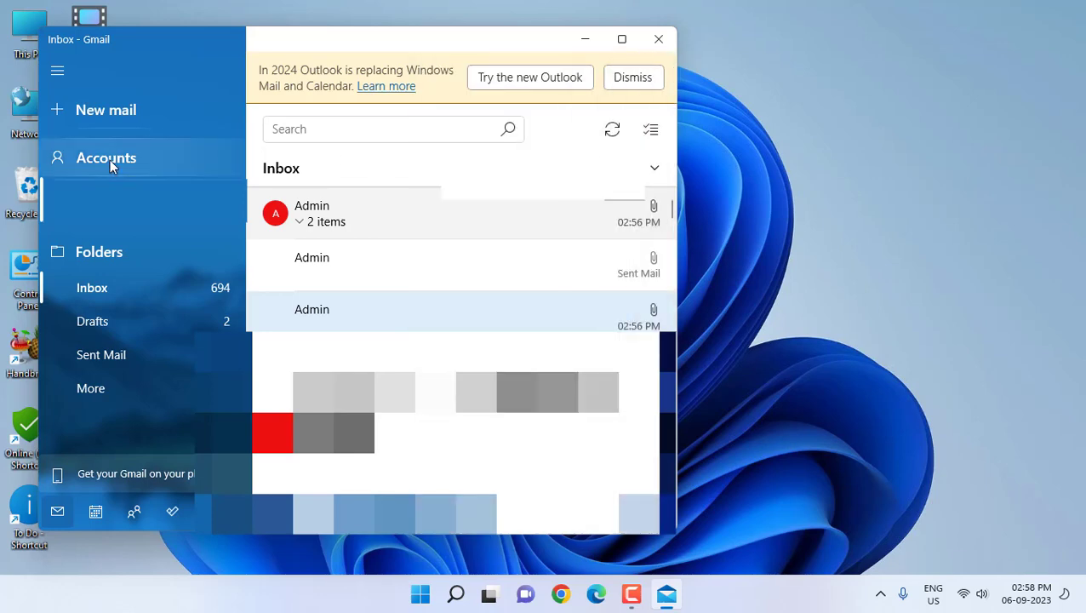
pyautogui.click(110, 159)
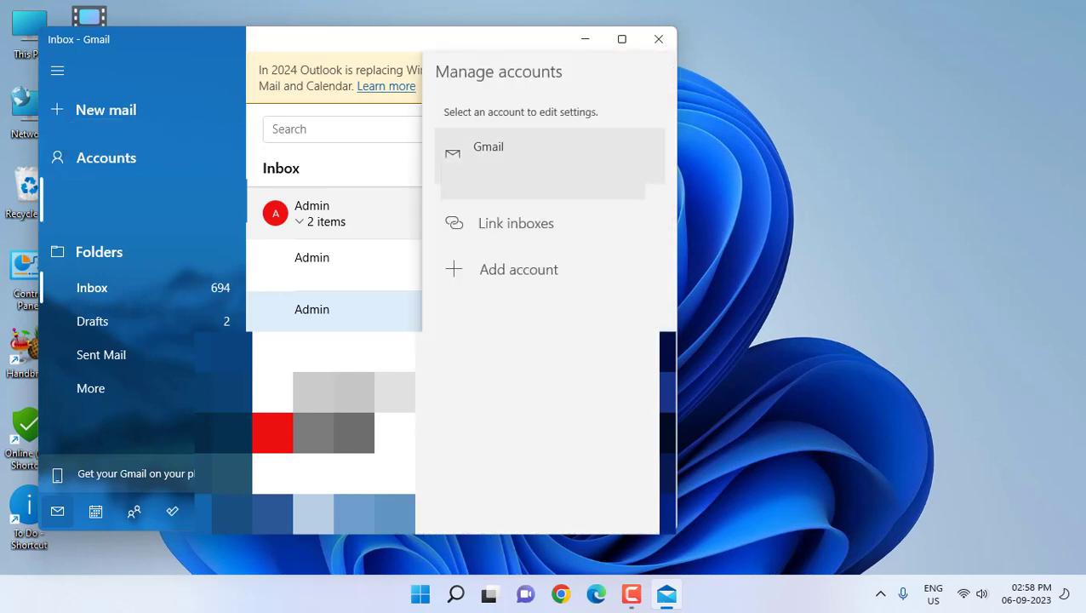
pyautogui.click(511, 161)
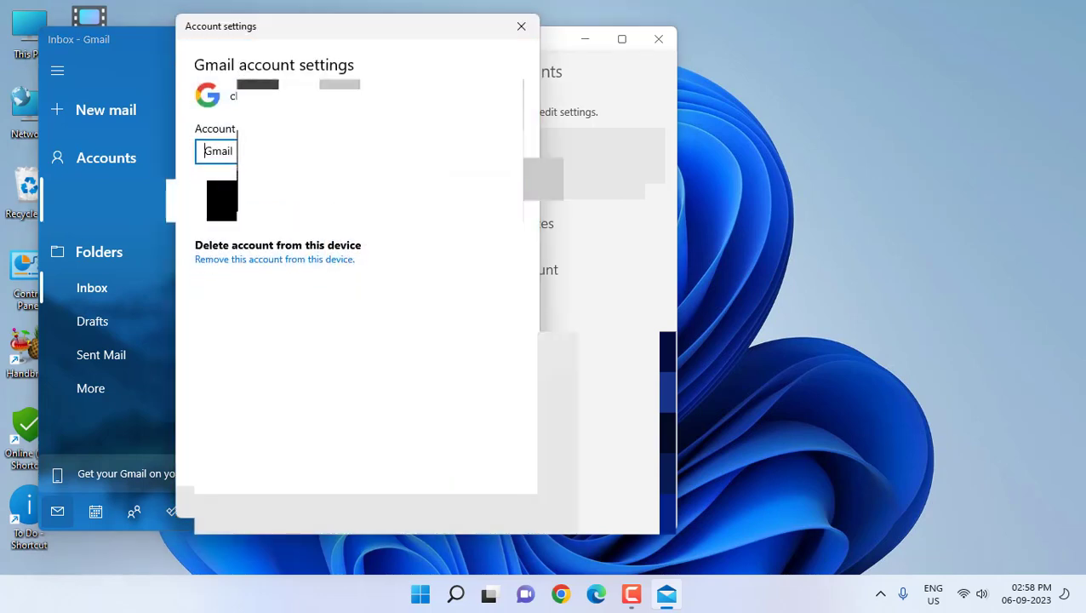
pyautogui.click(260, 261)
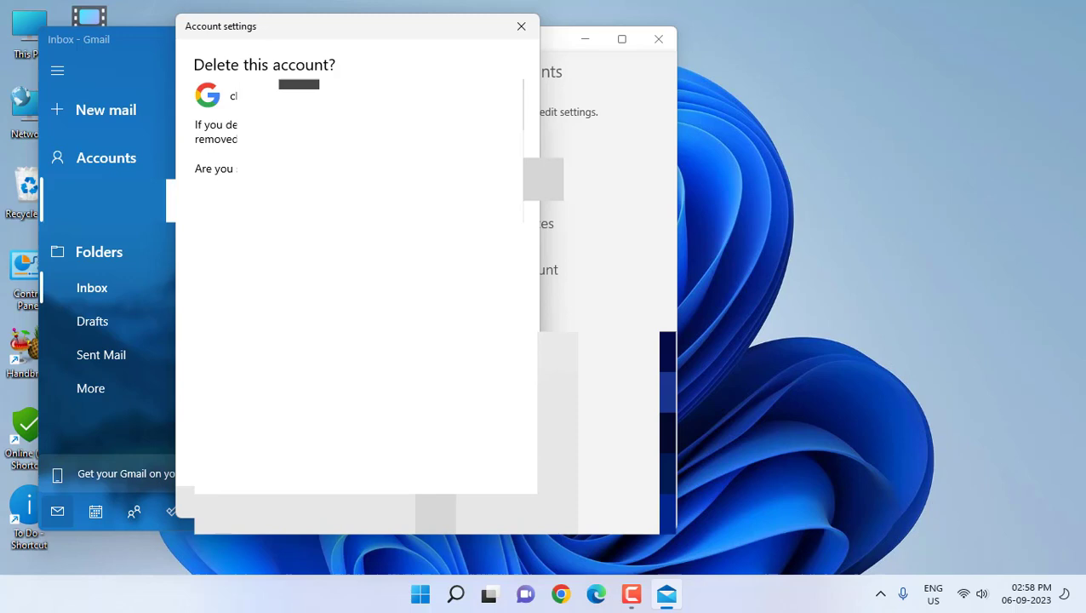
pyautogui.click(438, 534)
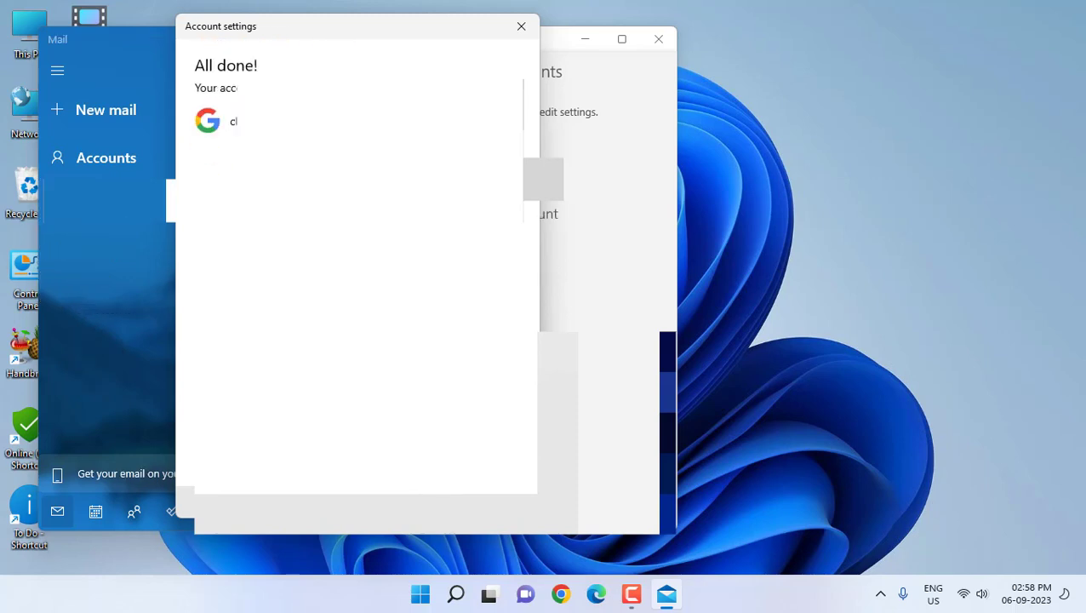
pyautogui.click(521, 34)
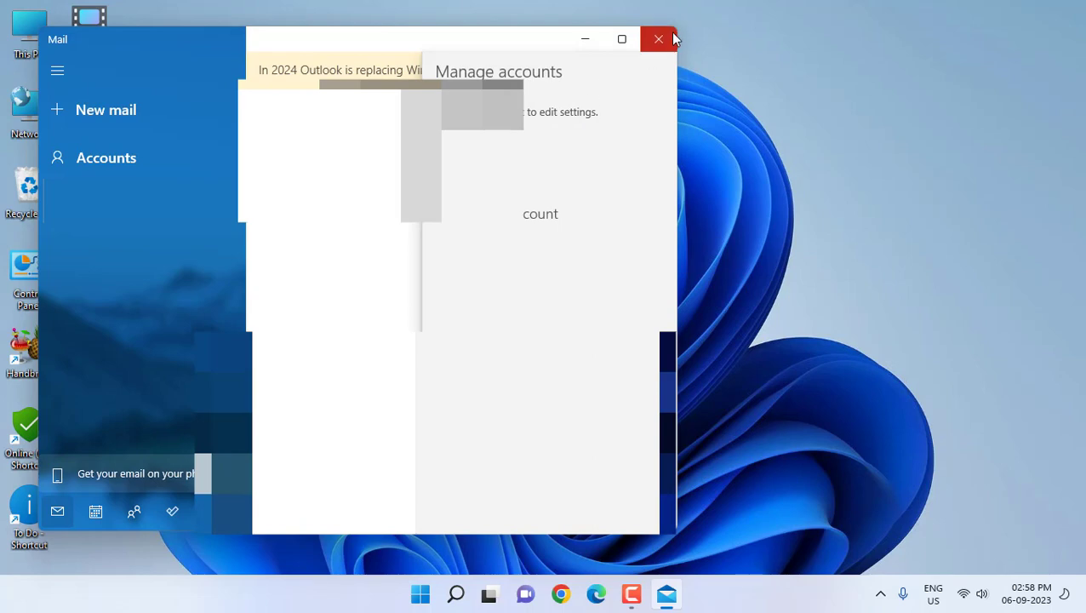
pyautogui.click(672, 38)
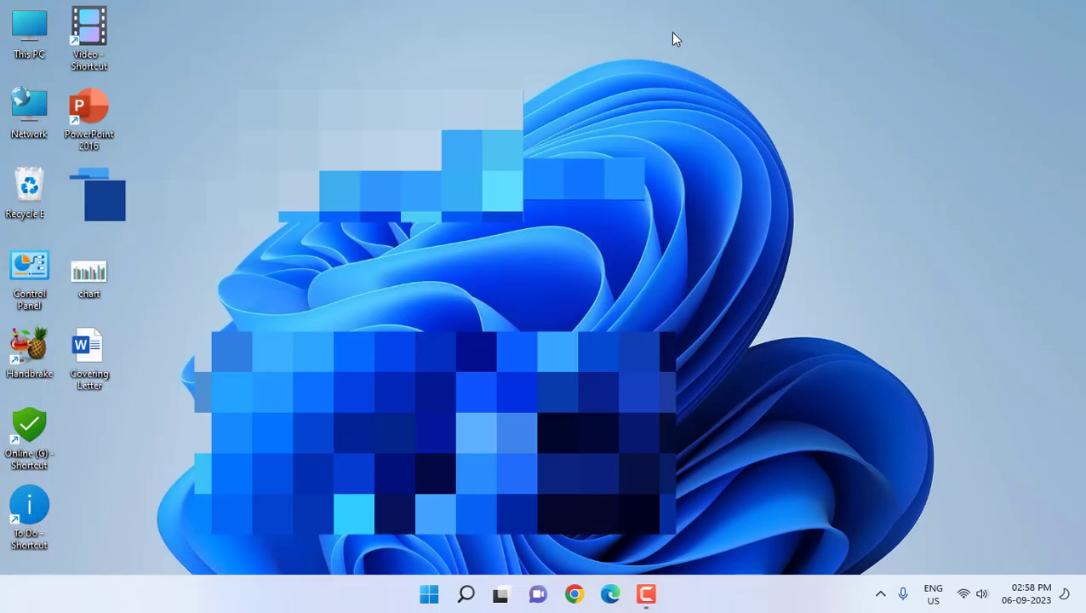
pyautogui.rightClick(91, 347)
pyautogui.click(182, 518)
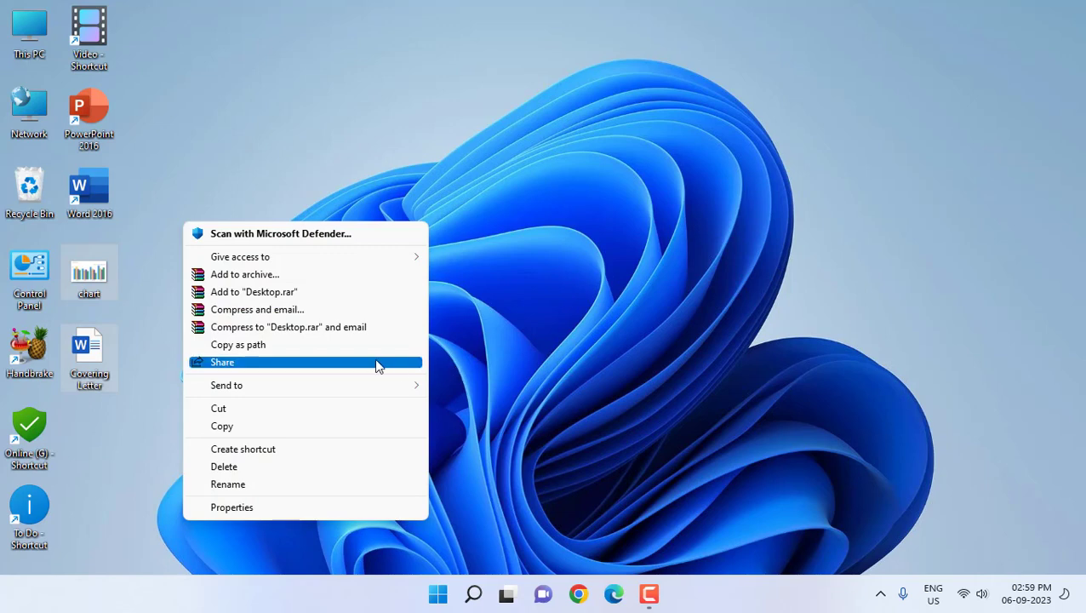
pyautogui.click(376, 364)
pyautogui.click(430, 327)
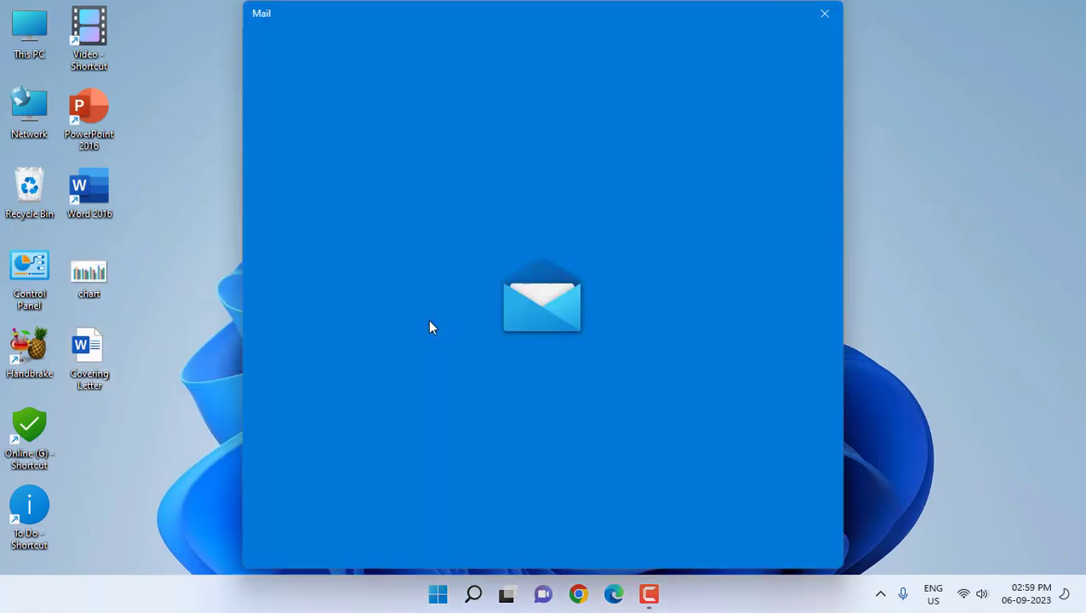